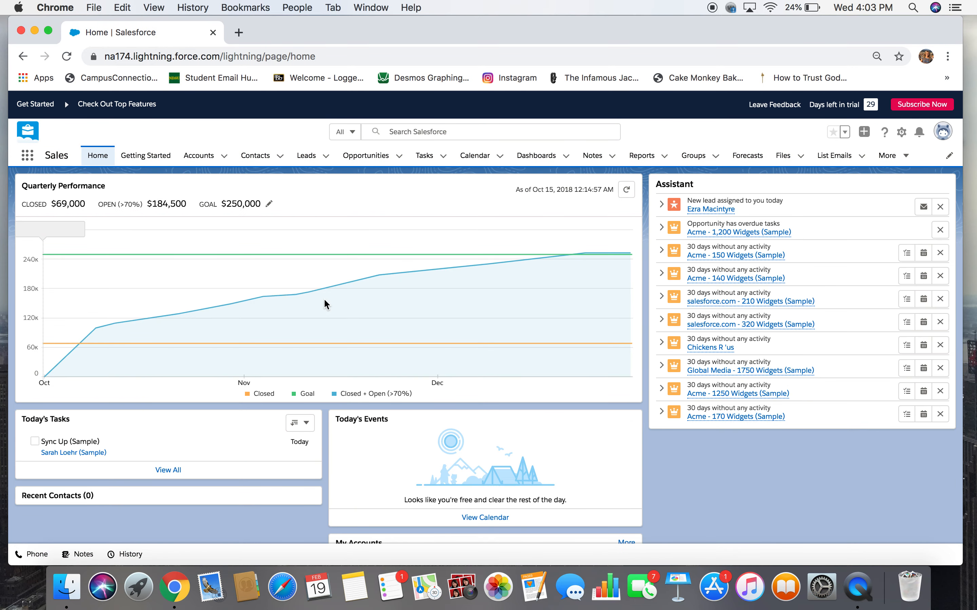
# Step: Open the existing CPA lead from Hormel Foods and show its details
pyautogui.click(306, 160)
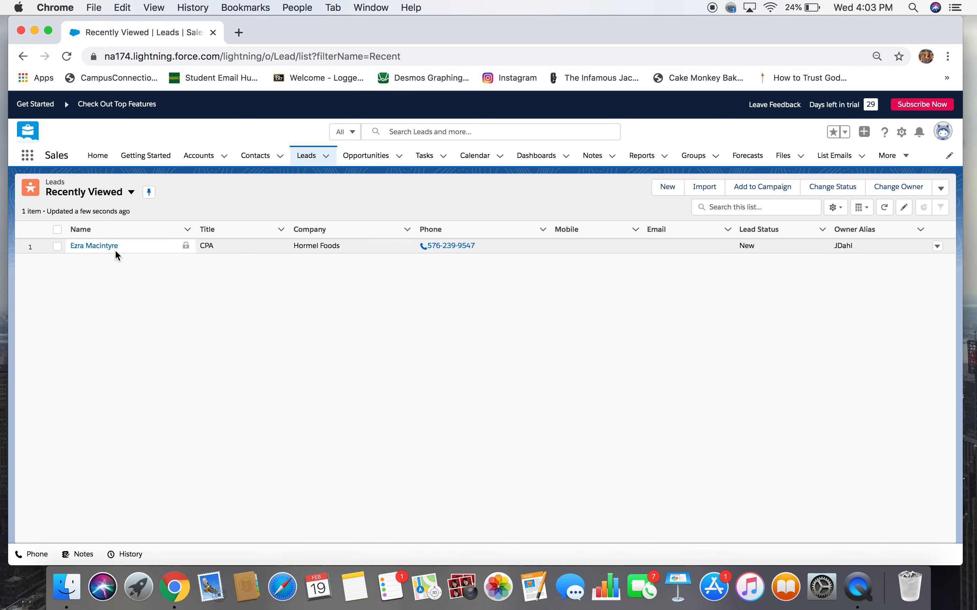
pyautogui.click(114, 248)
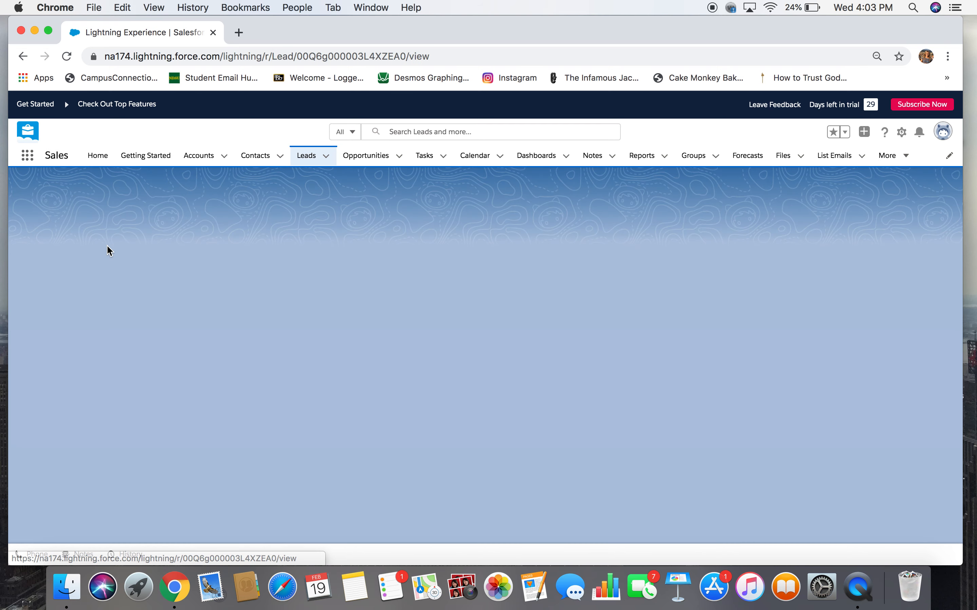
pyautogui.click(152, 341)
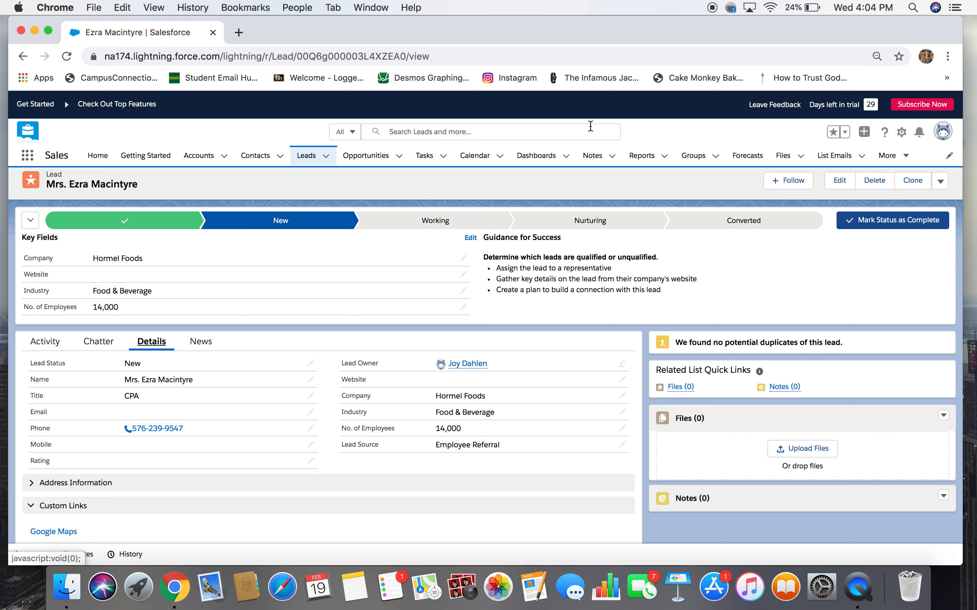
# Step: Open the Fields & Relationships list of the Lead object in the Setup Object Manager
pyautogui.click(901, 133)
pyautogui.click(883, 165)
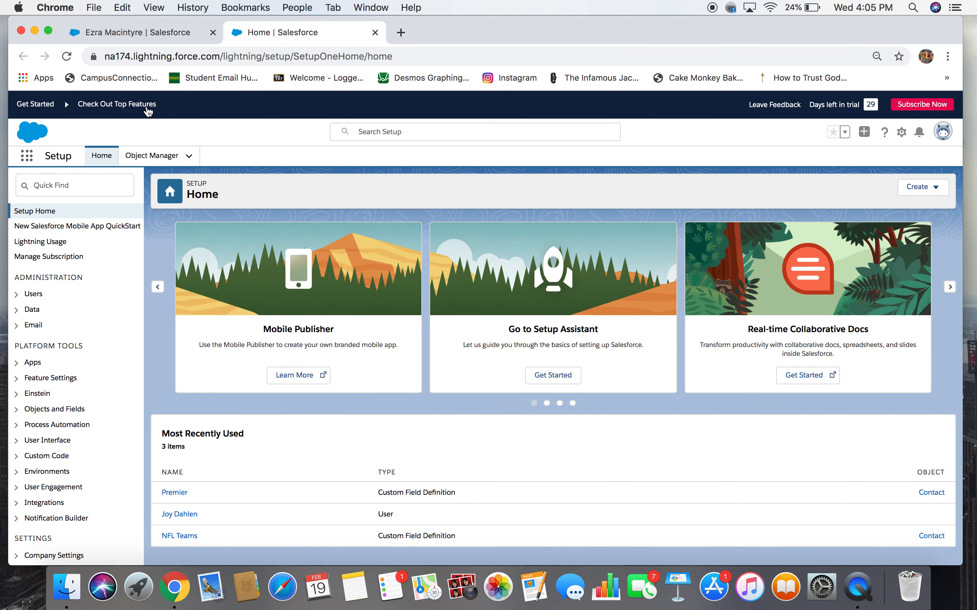
pyautogui.click(147, 158)
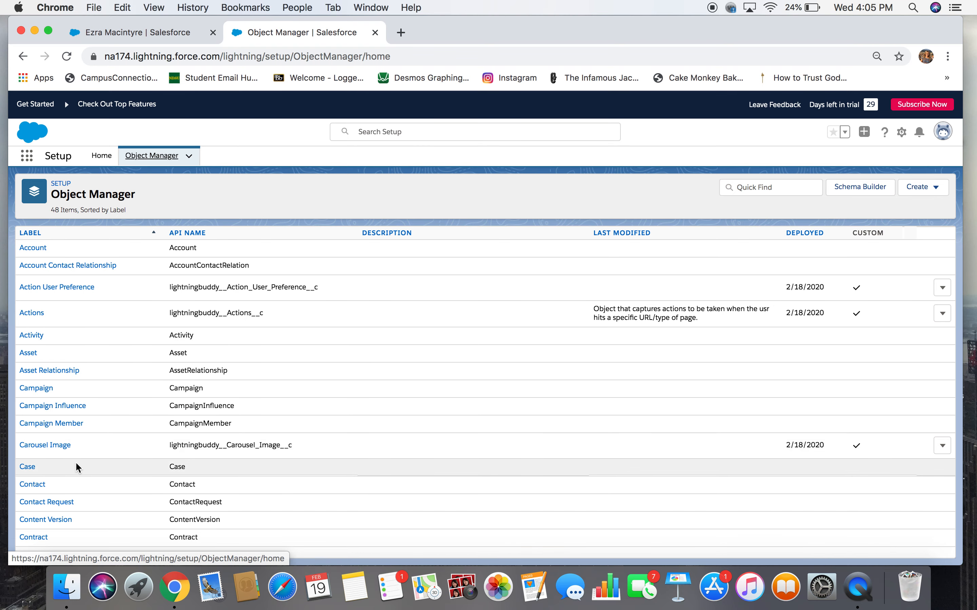
pyautogui.scroll(-10, 79, 464)
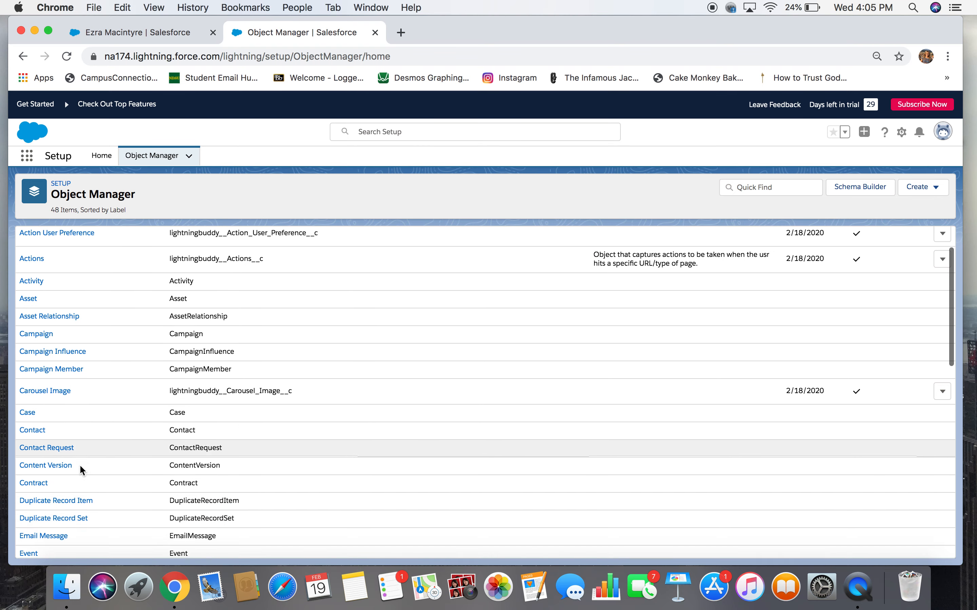
pyautogui.scroll(-1, 80, 464)
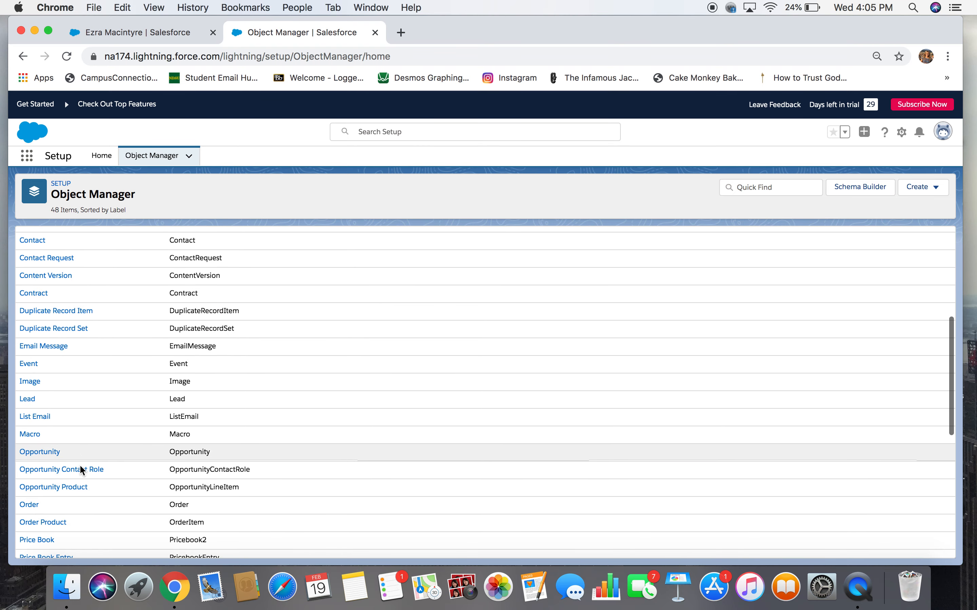
pyautogui.click(27, 400)
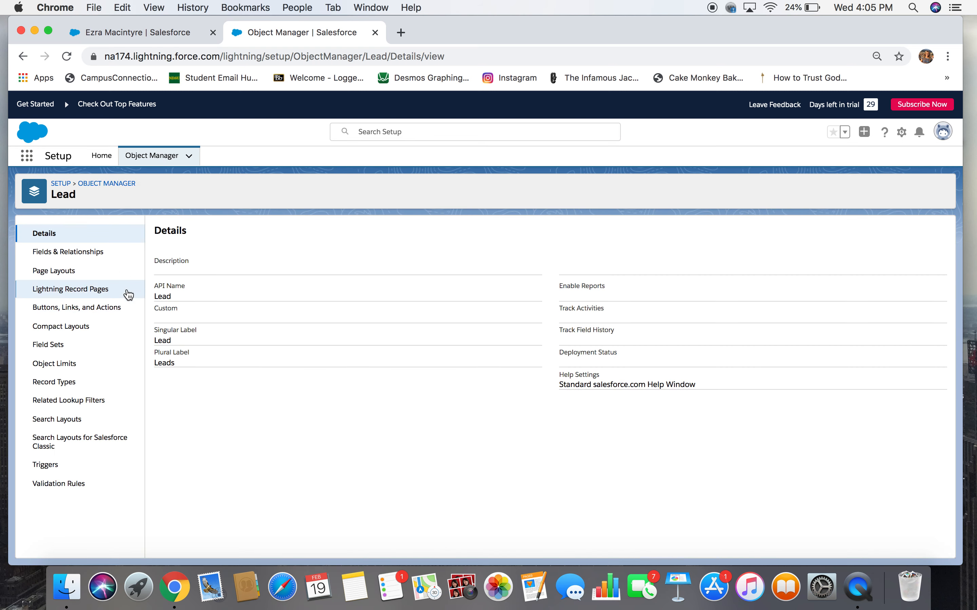
pyautogui.click(109, 256)
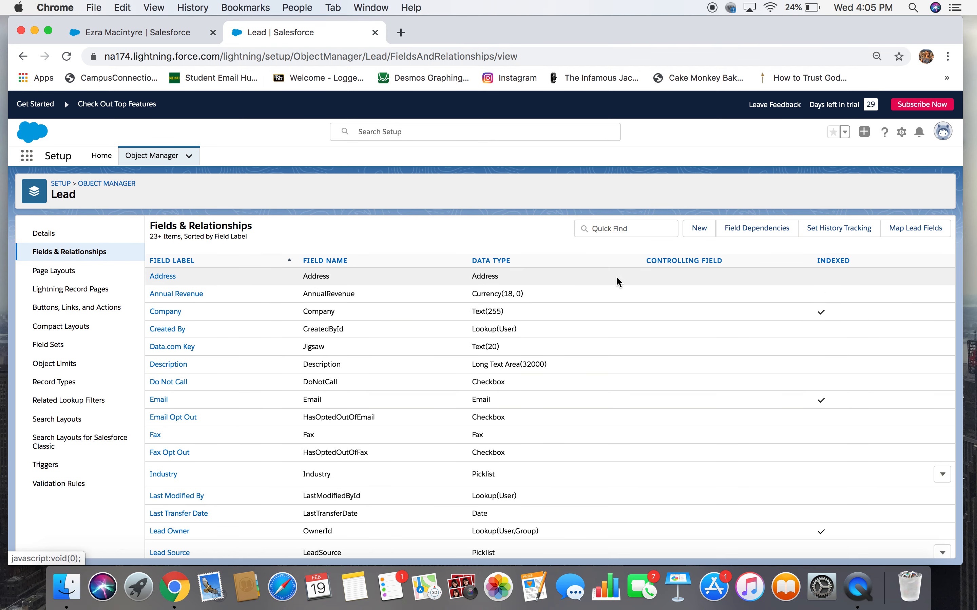
# Step: Start a new custom field on the Lead object with the data type Checkbox
pyautogui.click(698, 229)
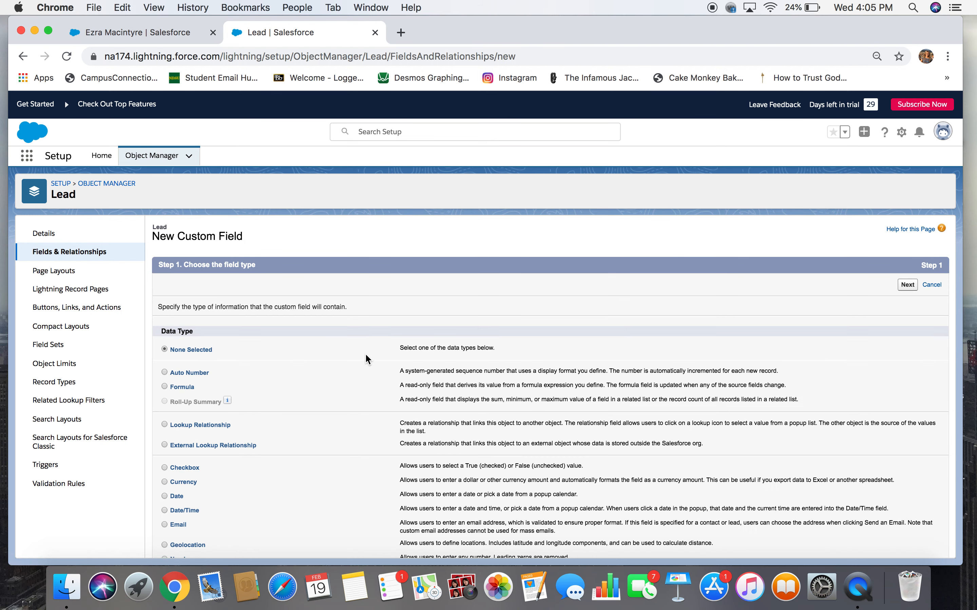
pyautogui.scroll(-5, 366, 355)
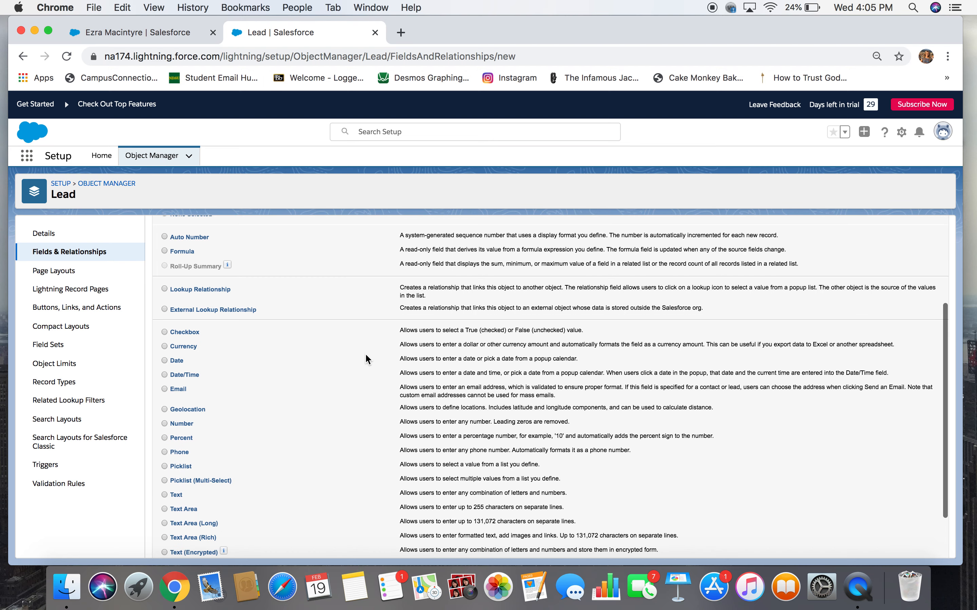
pyautogui.scroll(-1, 365, 355)
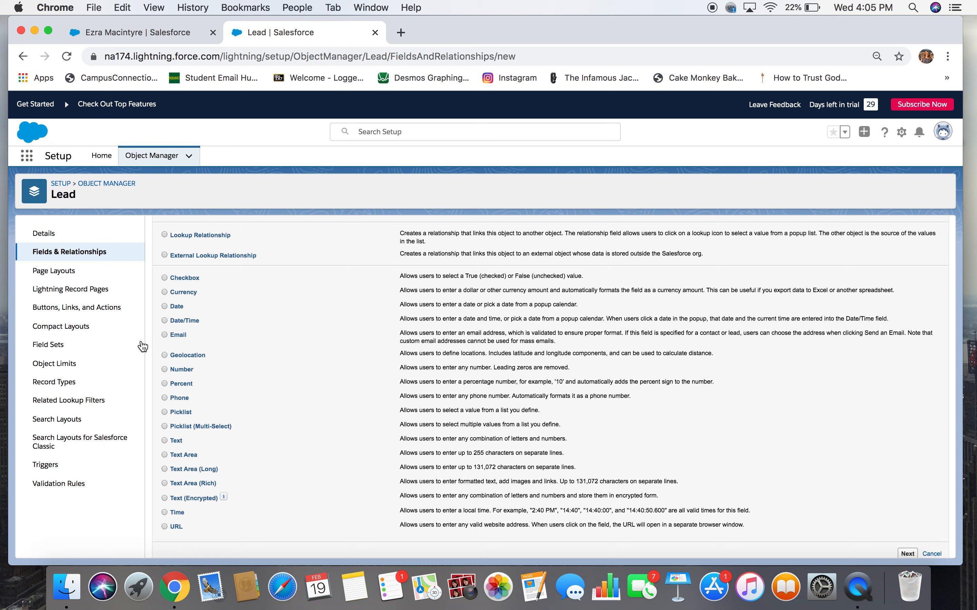
pyautogui.click(164, 278)
pyautogui.click(907, 554)
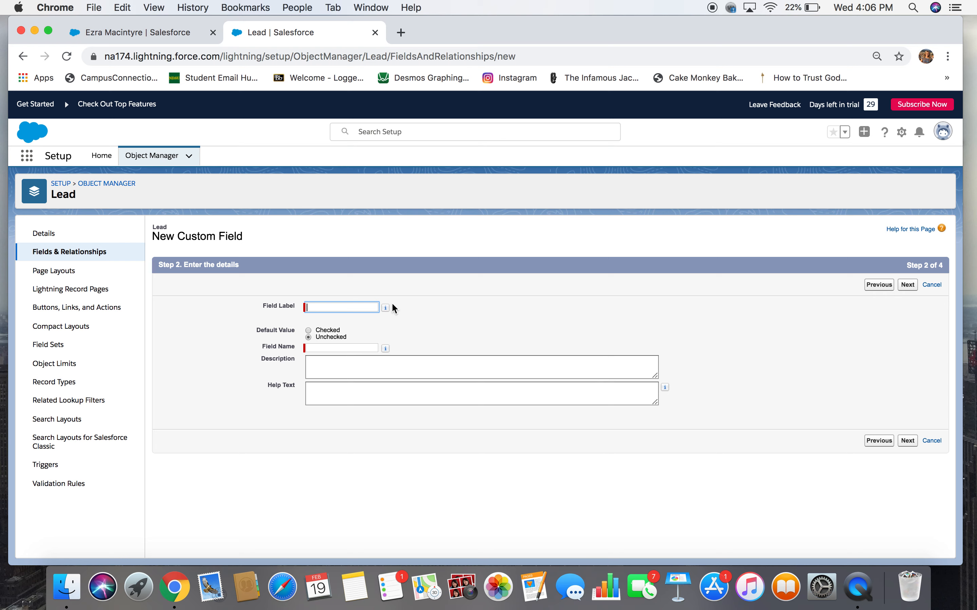
# Step: Label the checkbox field "Gluten Free" and give it the description "For sending out baskets"
pyautogui.click(345, 308)
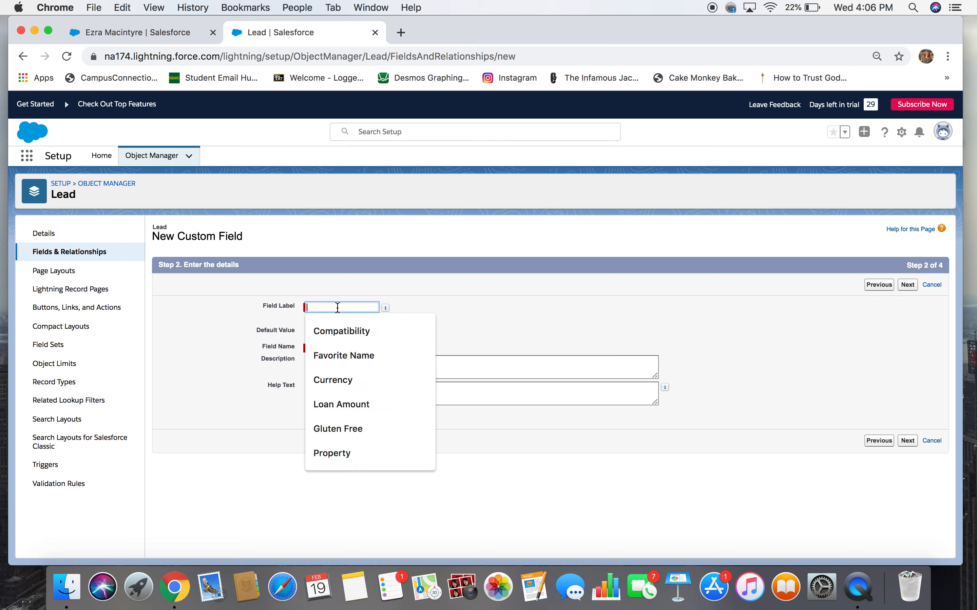
pyautogui.write('Gluten Free')
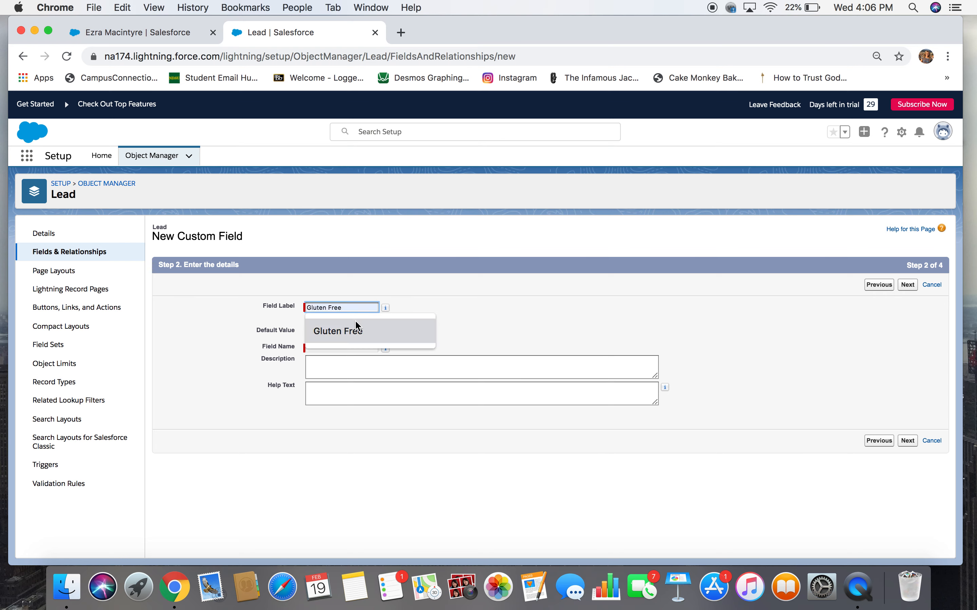
pyautogui.click(356, 322)
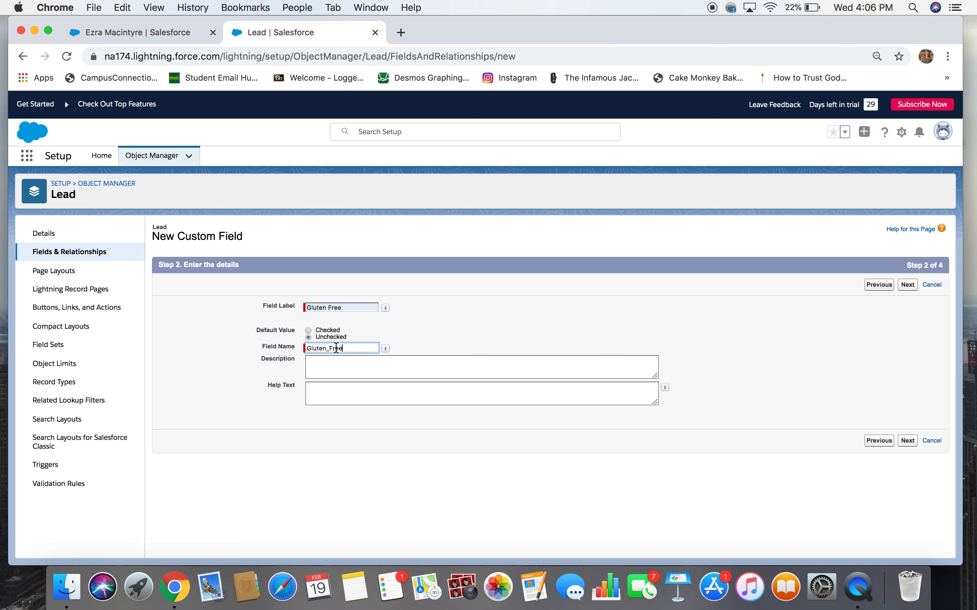
pyautogui.click(316, 368)
pyautogui.write('For sed')
pyautogui.press('BackSpace')
pyautogui.press('BackSpace')
pyautogui.write('ed')
pyautogui.press('BackSpace')
pyautogui.write('nding out')
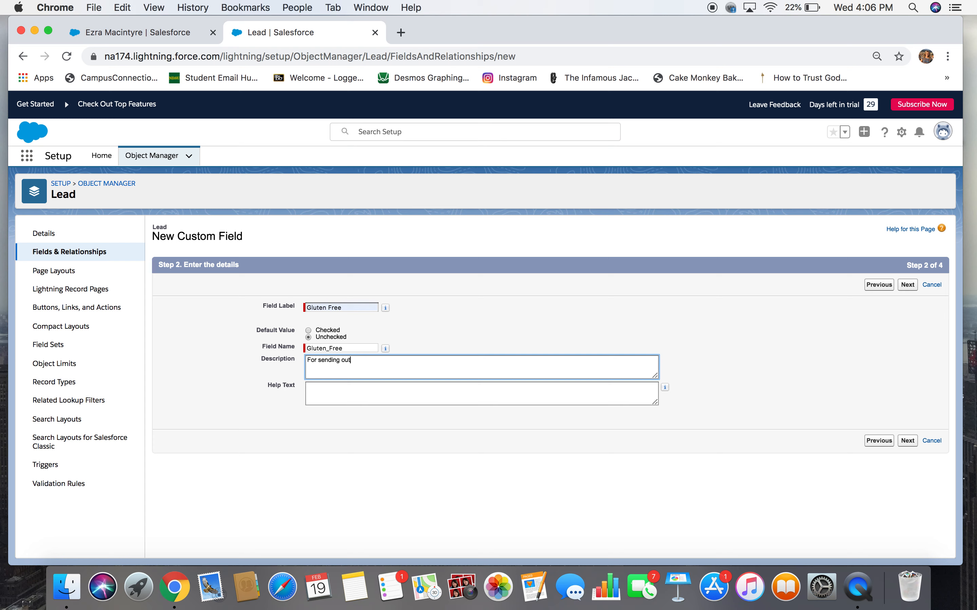
pyautogui.write(' baskets')
# Step: Accept the default field-level security for all profiles, keep the field on the Lead Layout and save it
pyautogui.click(907, 441)
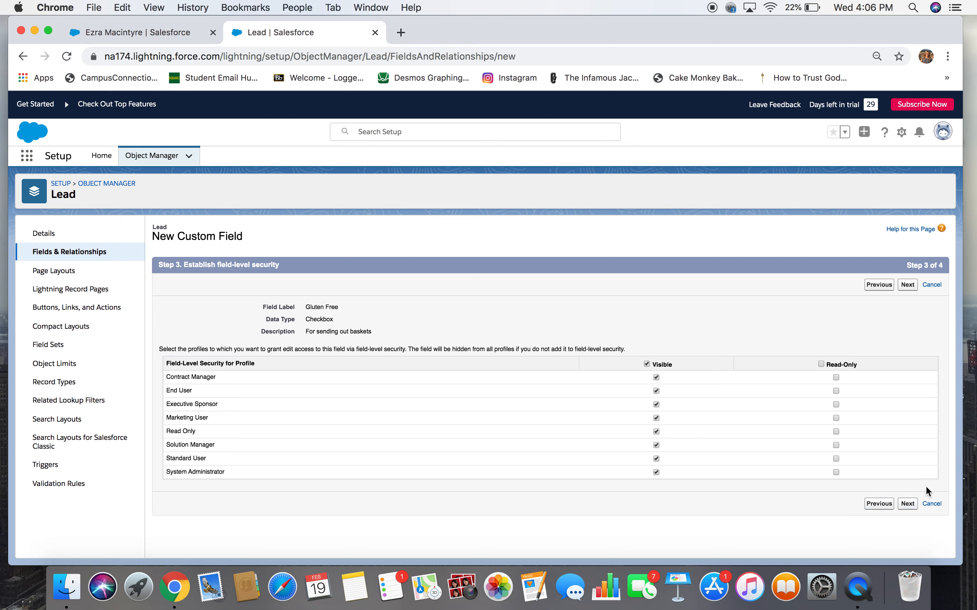
pyautogui.click(907, 505)
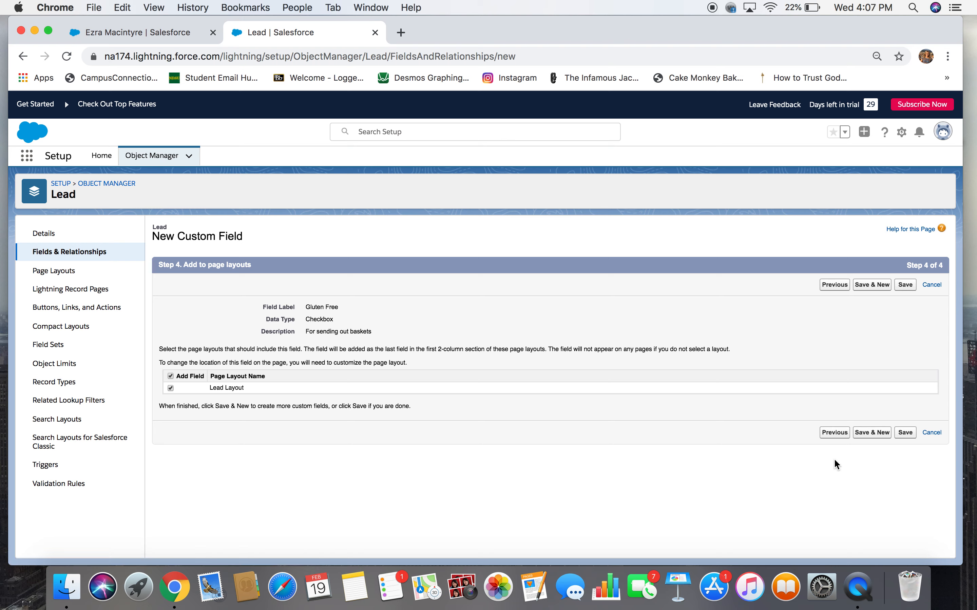
pyautogui.click(905, 433)
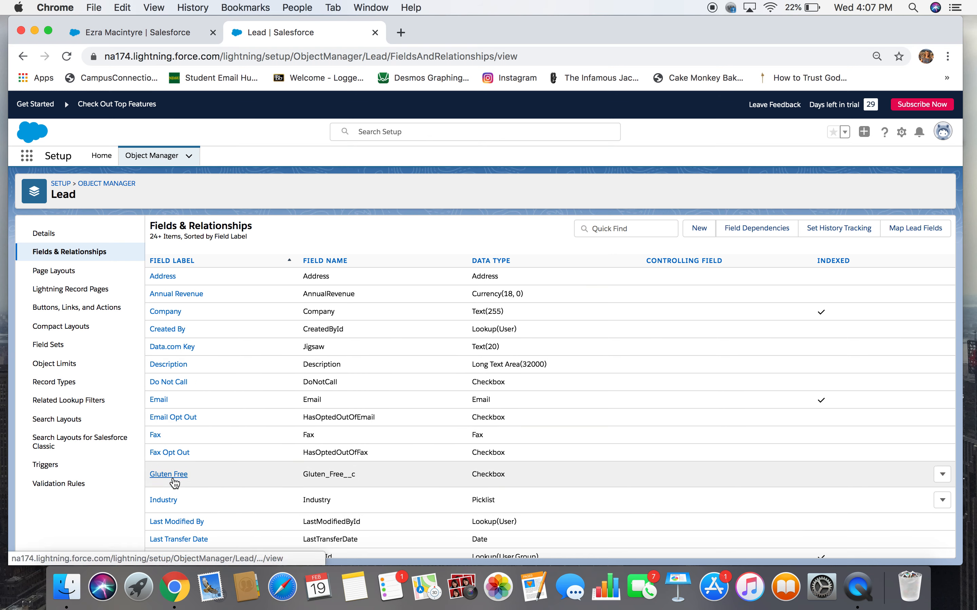
# Step: Edit the existing Hormel Foods lead in the Sales app, tick Gluten Free and save the record
pyautogui.click(127, 41)
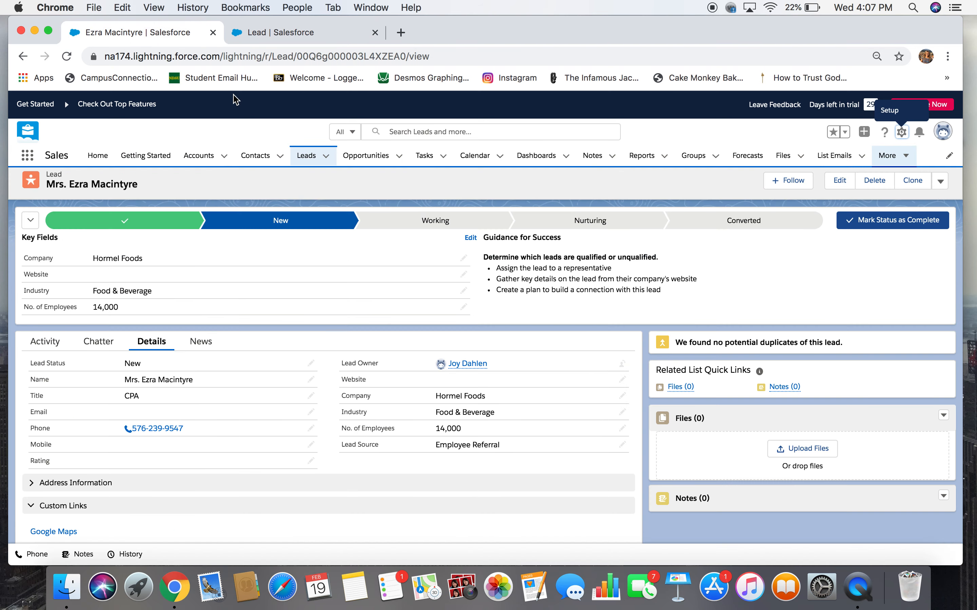
pyautogui.click(305, 161)
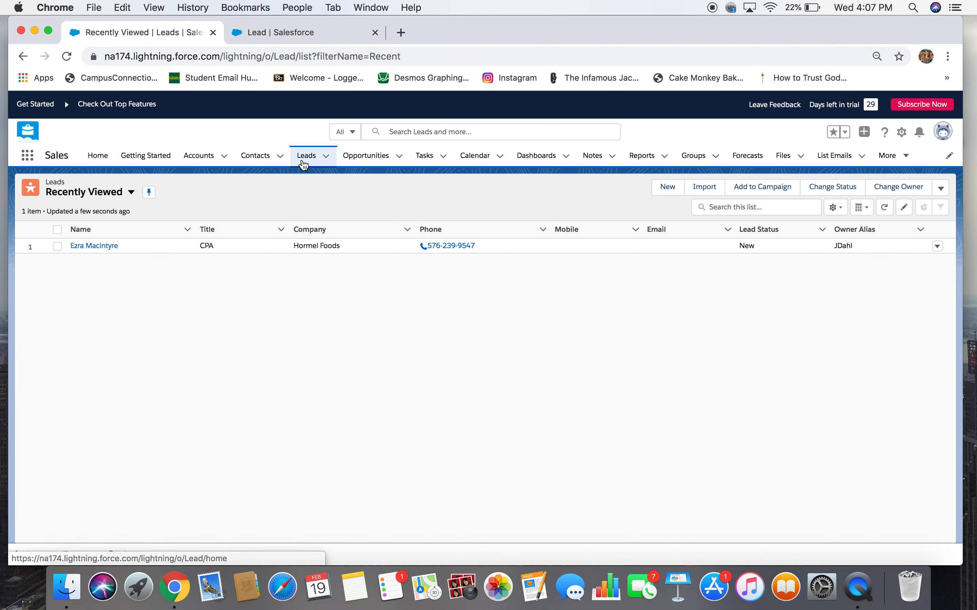
pyautogui.click(94, 246)
pyautogui.click(840, 187)
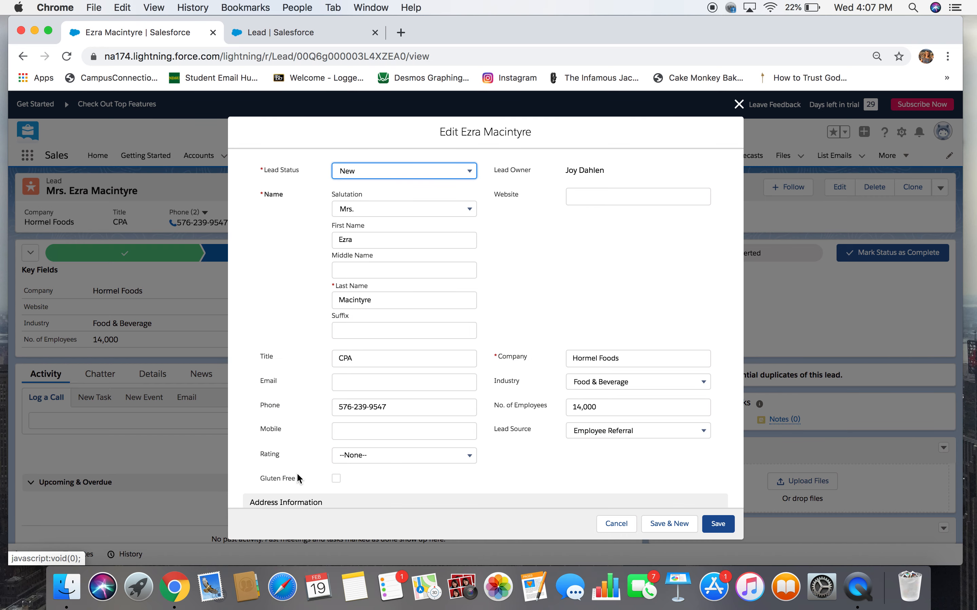
pyautogui.click(335, 478)
pyautogui.click(718, 524)
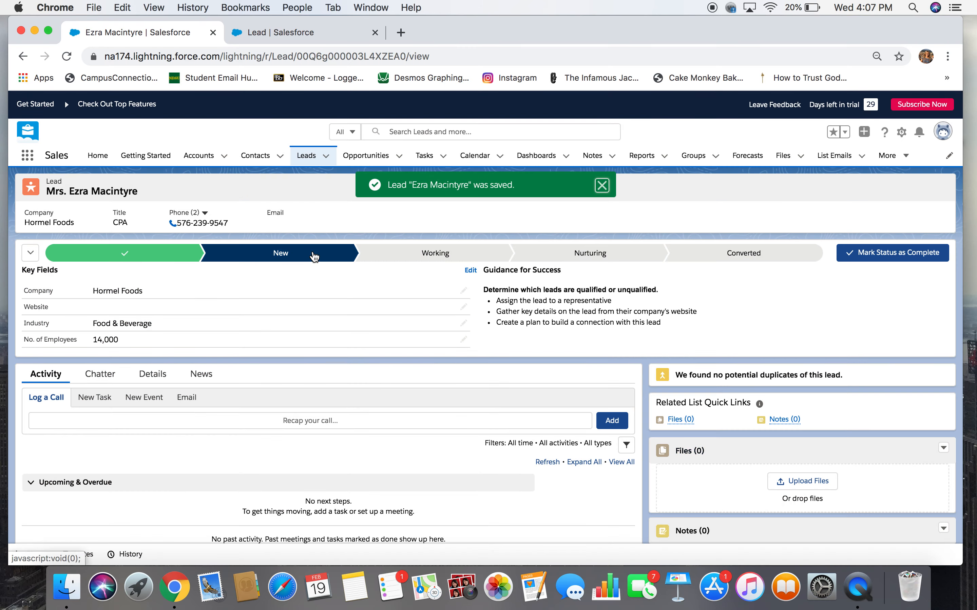
# Step: Try to save a new lead with status New, a first and last name and Gluten Free ticked, and cancel the form
pyautogui.click(328, 161)
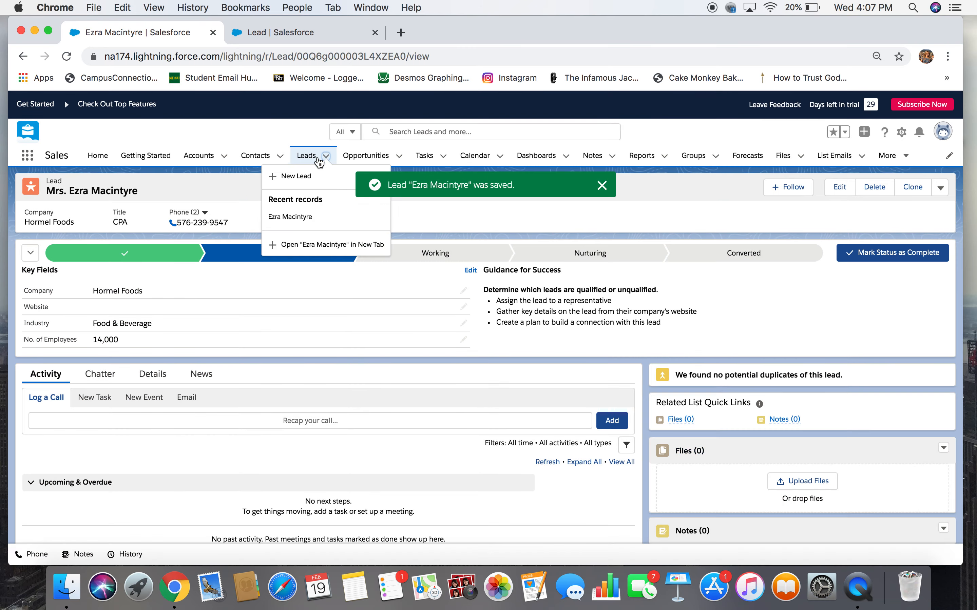
pyautogui.click(313, 174)
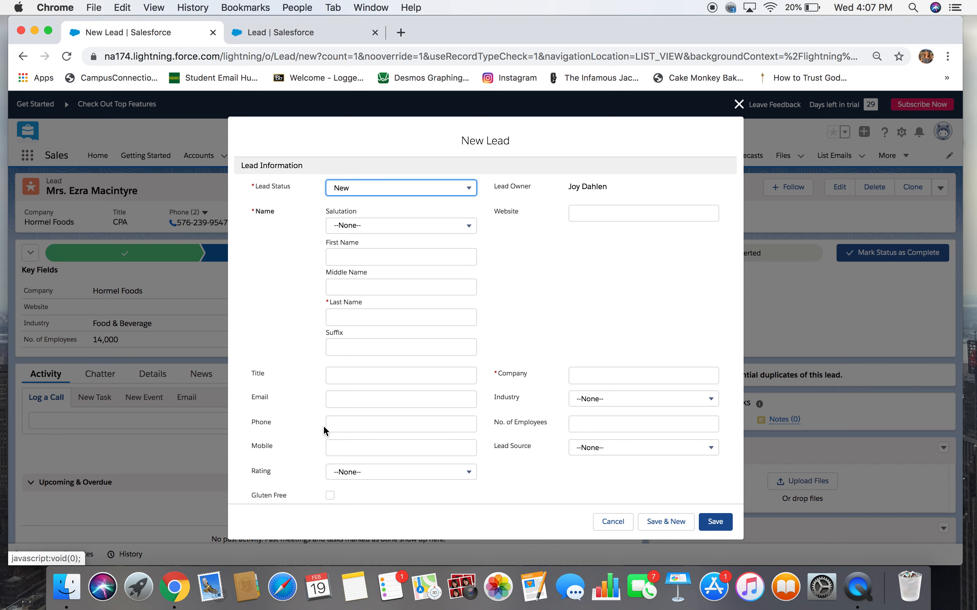
pyautogui.click(389, 194)
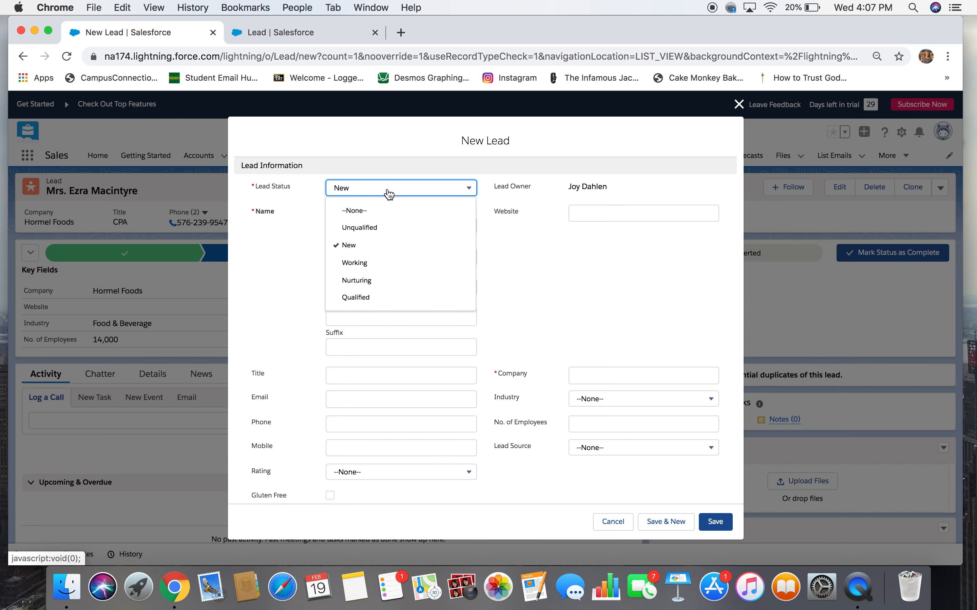
pyautogui.click(385, 247)
pyautogui.click(374, 260)
pyautogui.write('Jo')
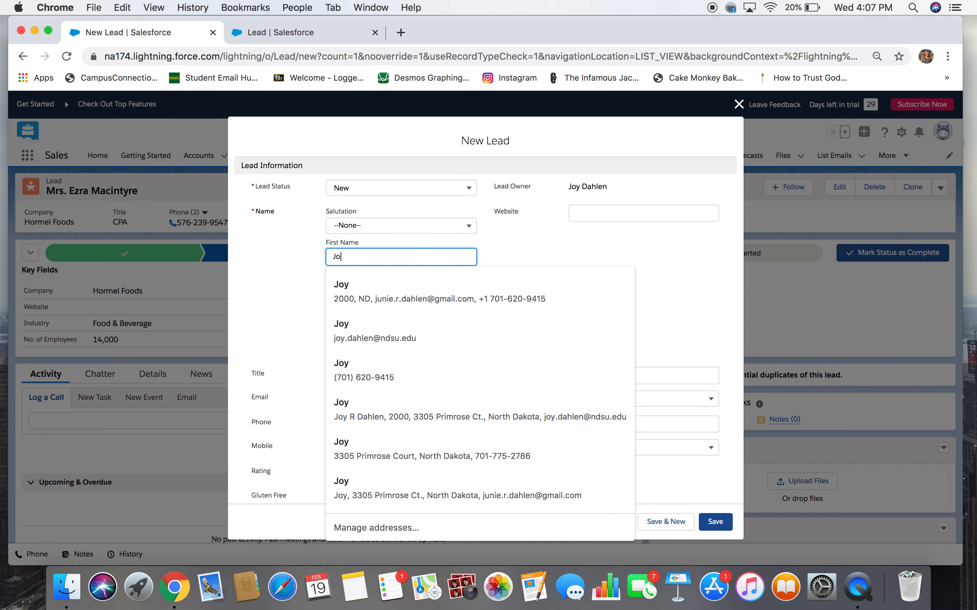
pyautogui.write('hn')
pyautogui.click(380, 319)
pyautogui.write('Ralph')
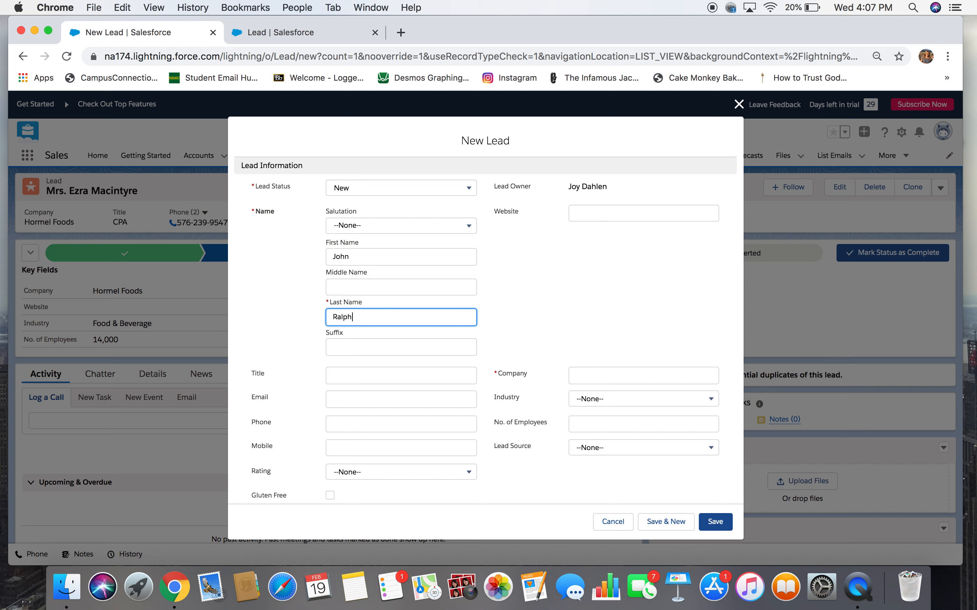
pyautogui.click(330, 496)
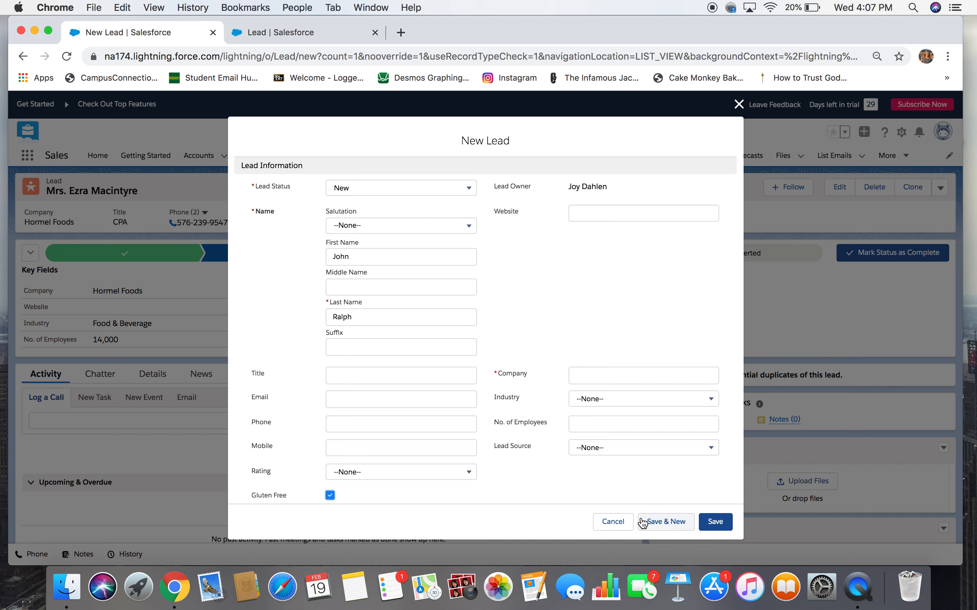
pyautogui.click(714, 524)
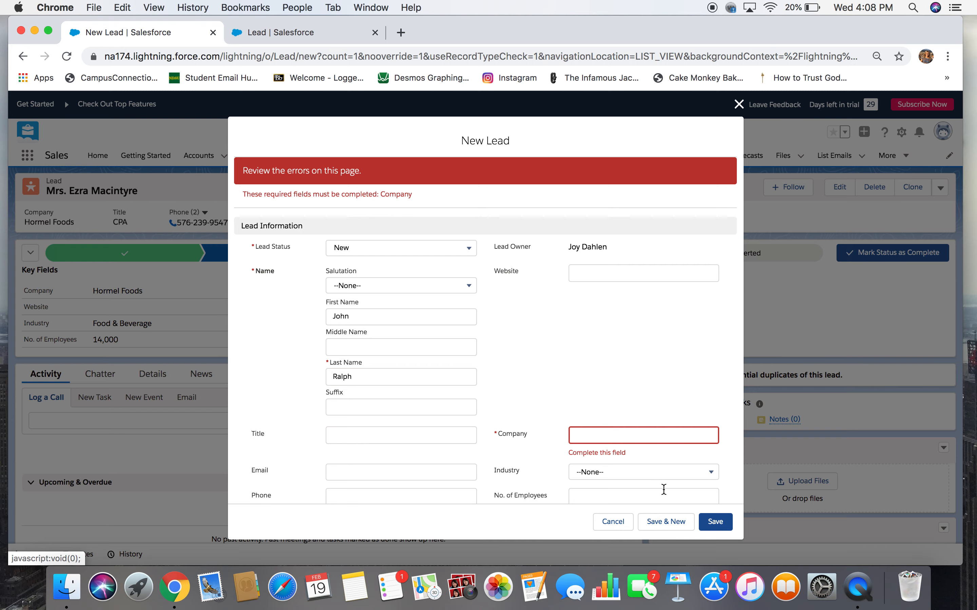
pyautogui.click(613, 521)
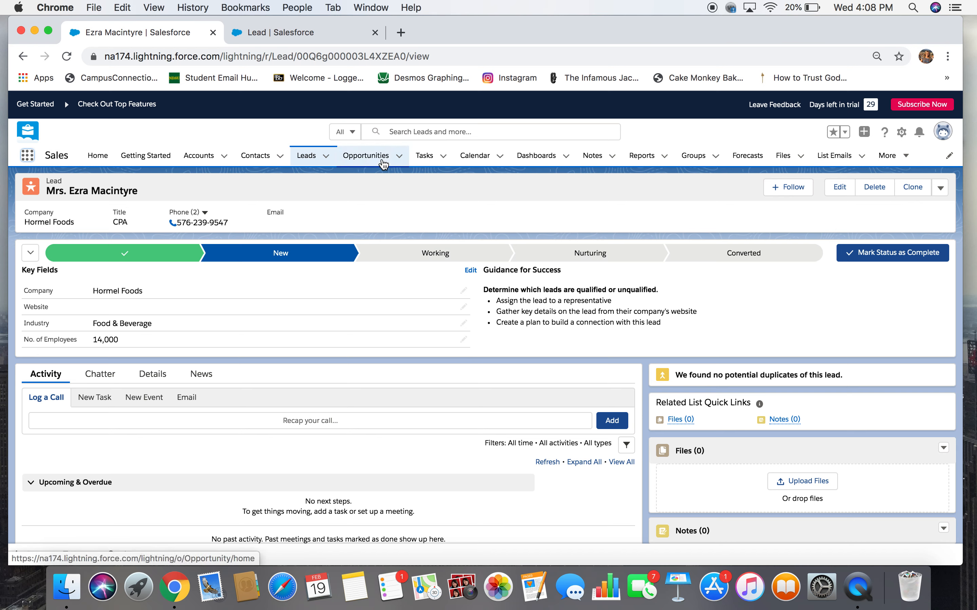
# Step: Open the Opportunity object in the Setup Object Manager
pyautogui.click(901, 132)
pyautogui.click(856, 157)
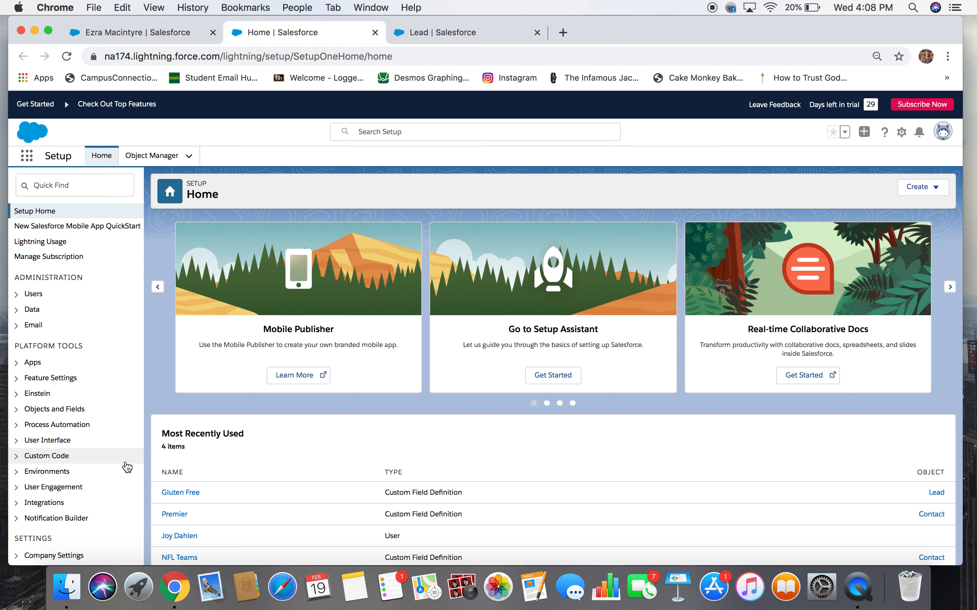
pyautogui.click(149, 157)
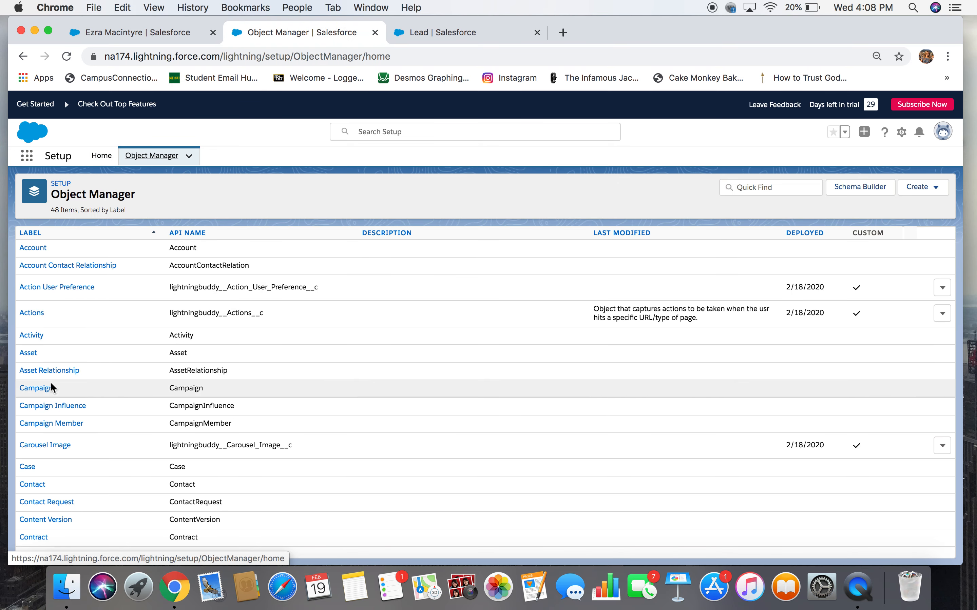
pyautogui.click(62, 424)
pyautogui.click(23, 56)
pyautogui.scroll(-7, 55, 423)
pyautogui.click(53, 425)
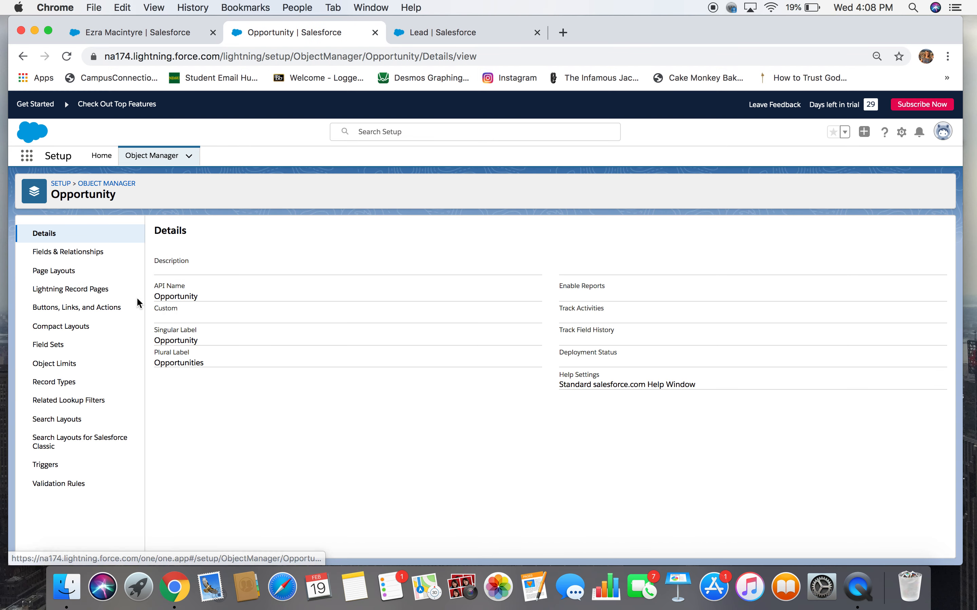
# Step: Start a new custom field of type Percent in the Opportunity object's fields and relationships and proceed to its details
pyautogui.click(100, 253)
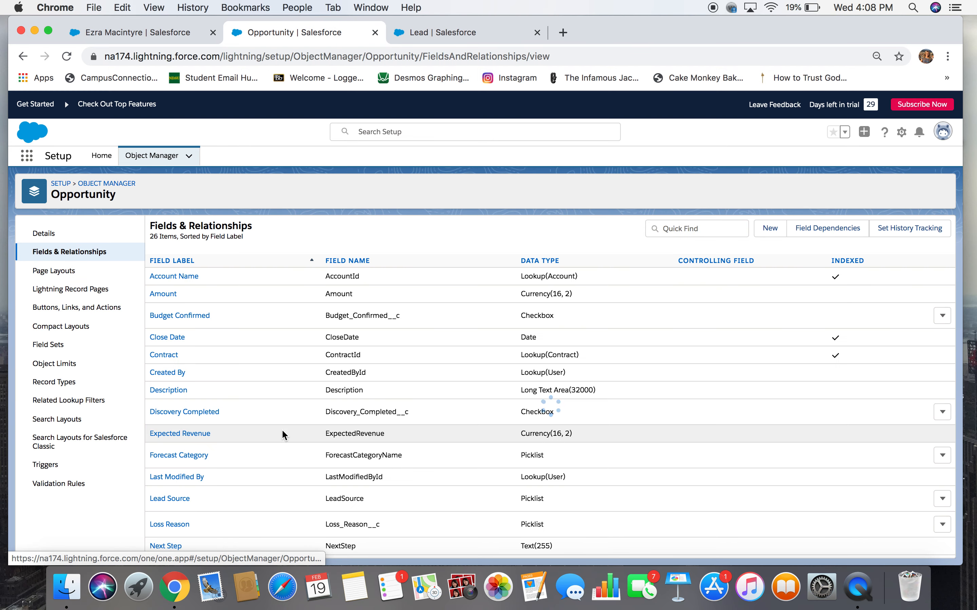
pyautogui.click(772, 235)
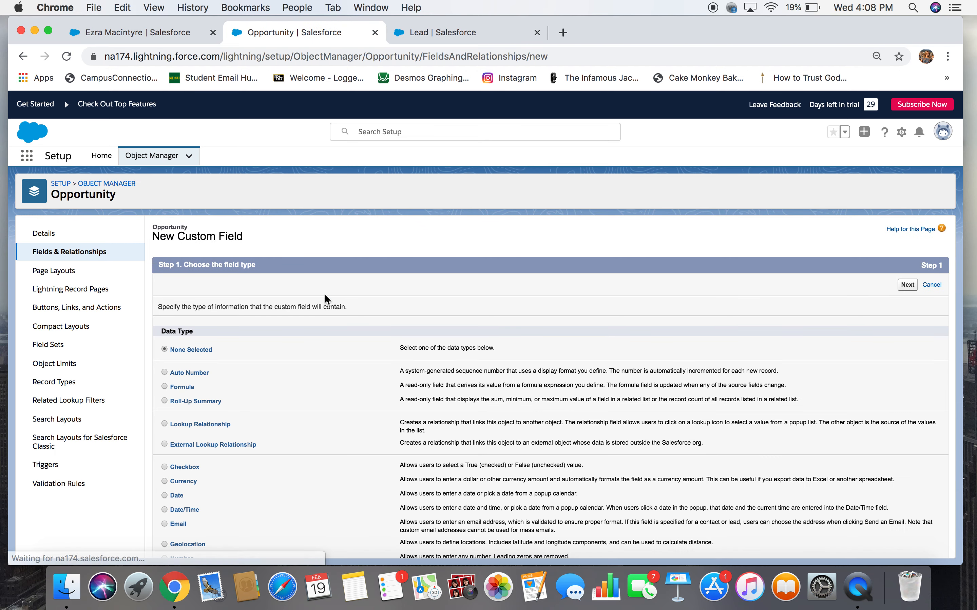
pyautogui.scroll(-5, 253, 507)
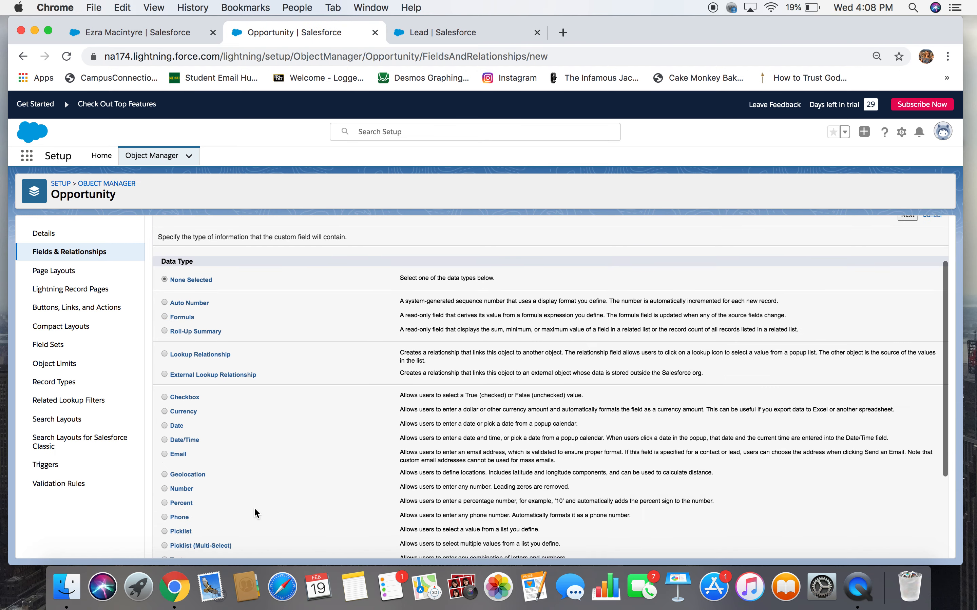
pyautogui.click(165, 411)
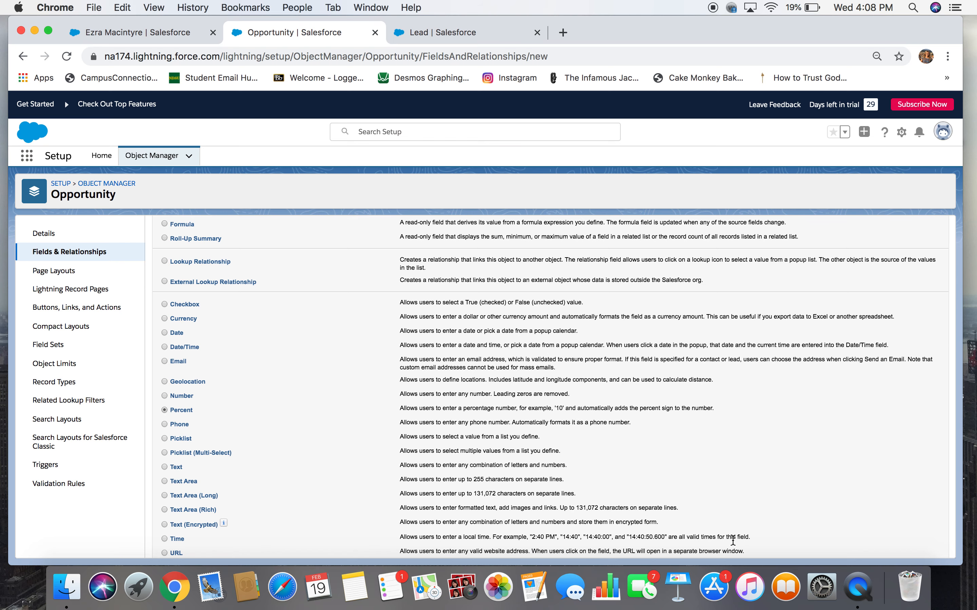
pyautogui.scroll(-2, 851, 527)
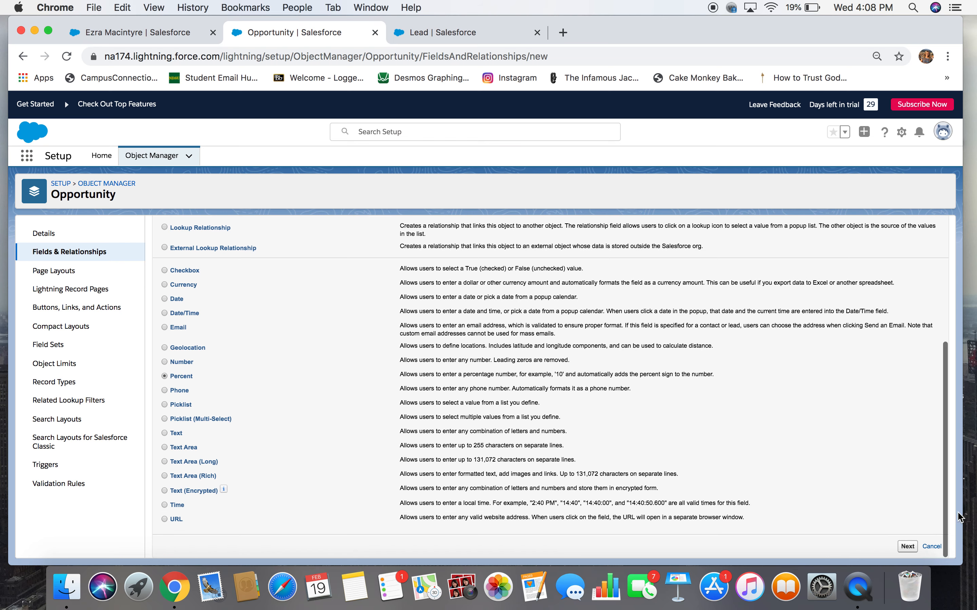
pyautogui.click(908, 547)
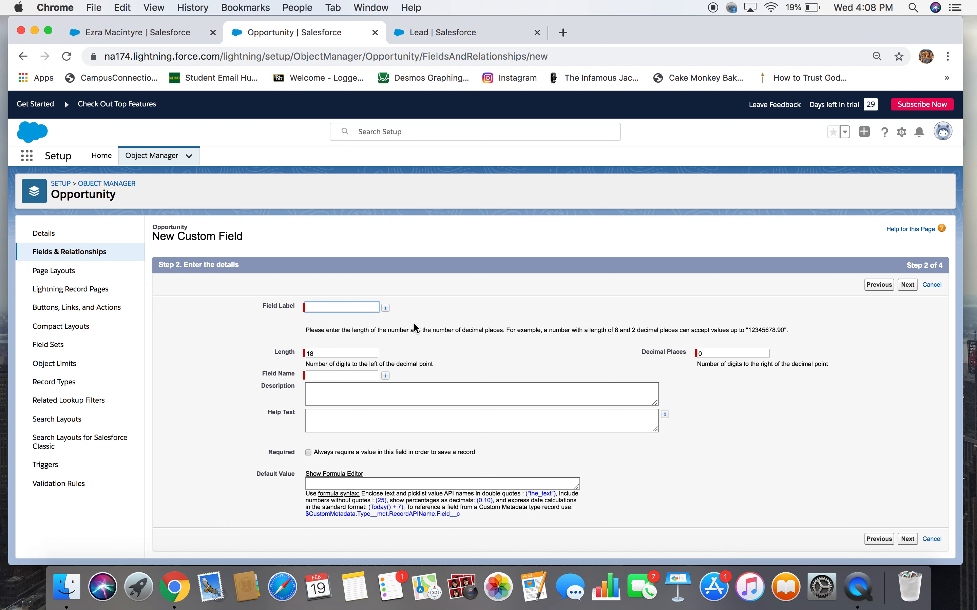
# Step: Label the percent field Compatibility with a matching field name and enter the description "How compatible with opportunities"
pyautogui.write('Compatibility')
pyautogui.click(402, 331)
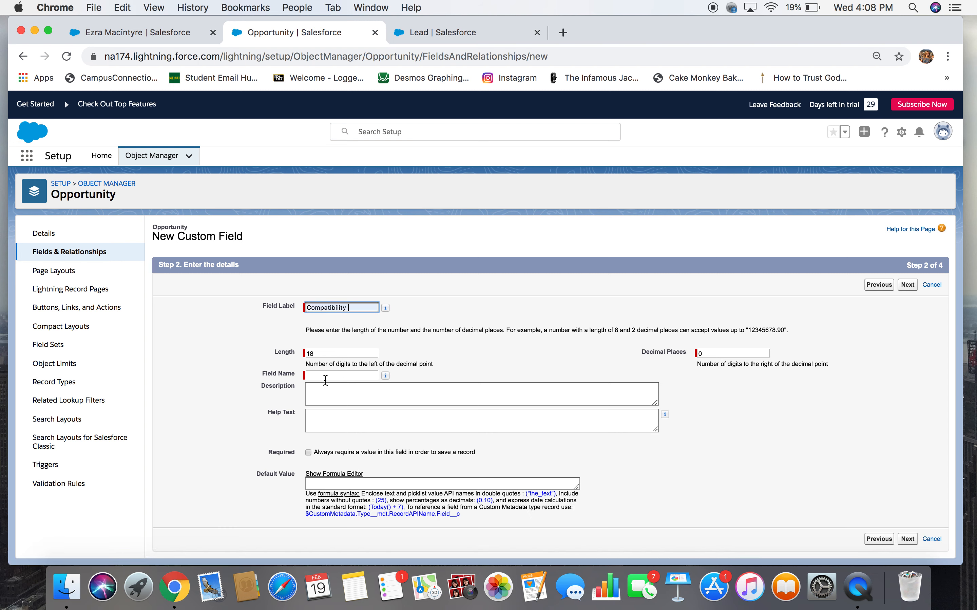
pyautogui.click(324, 375)
pyautogui.click(338, 392)
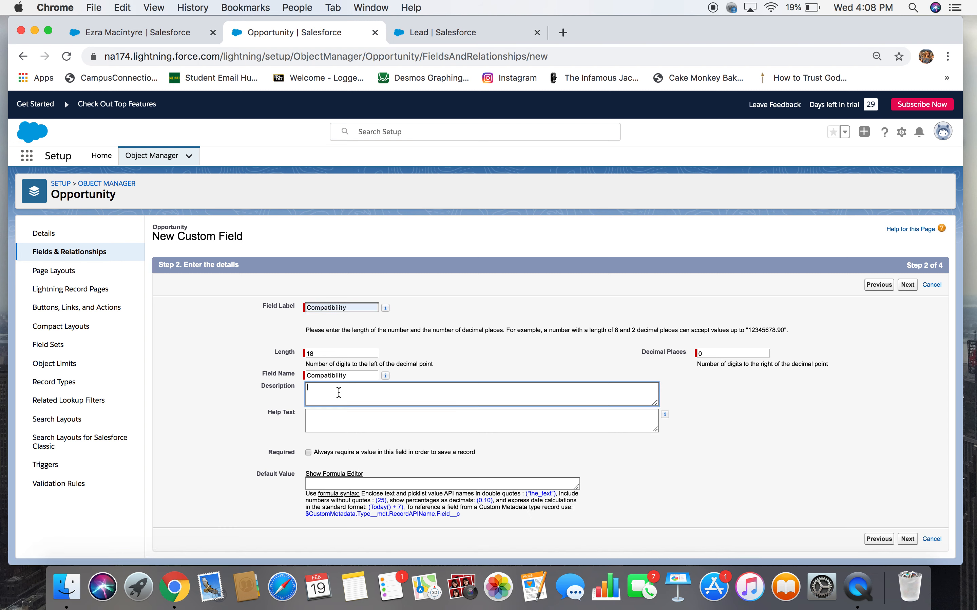
pyautogui.write('How compatible with co')
pyautogui.write('opo')
pyautogui.write('ortunities')
pyautogui.click(711, 481)
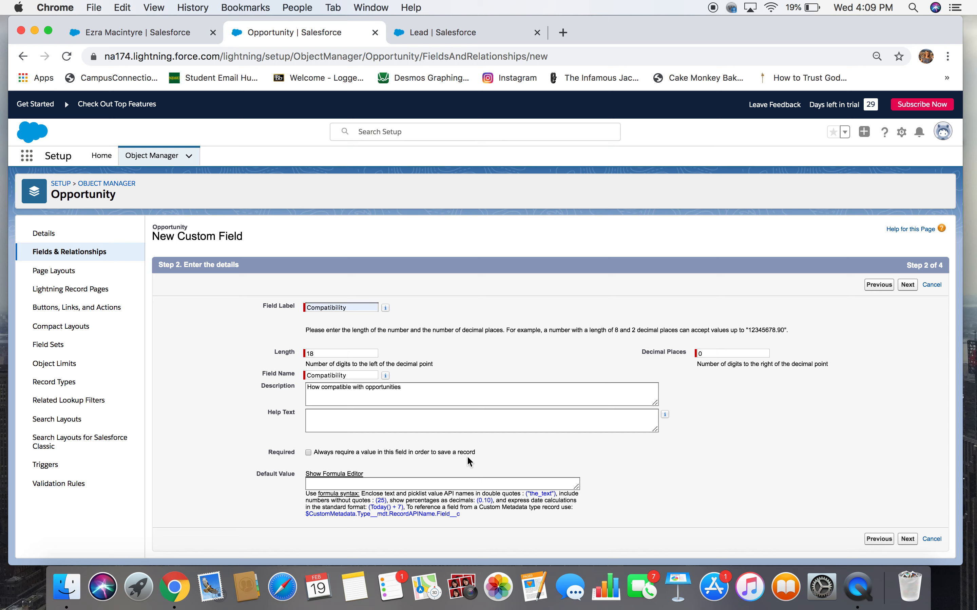
# Step: Make the Compatibility field required and save it with the default field-level security and the Opportunity Layout
pyautogui.click(309, 453)
pyautogui.click(913, 541)
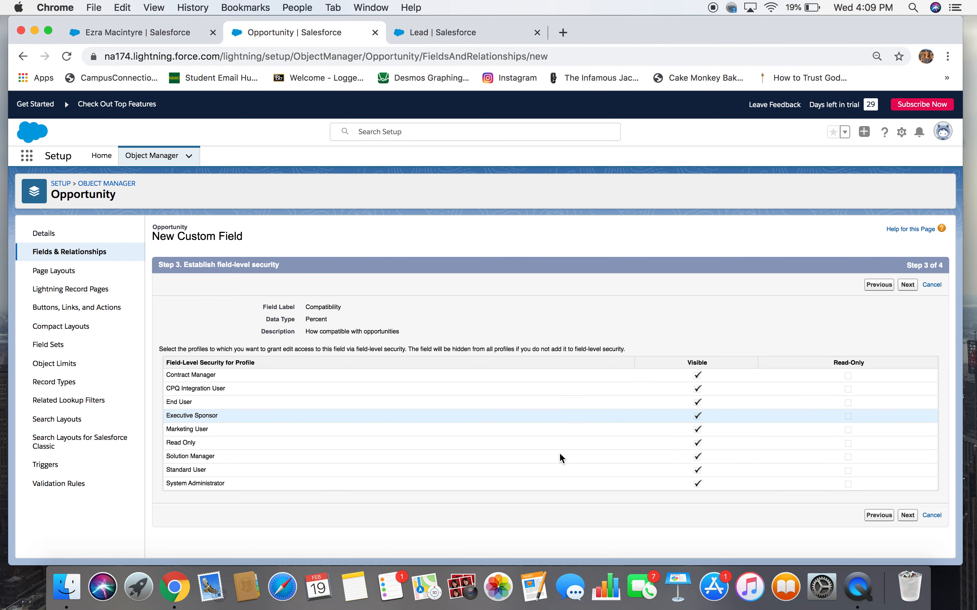
pyautogui.click(907, 515)
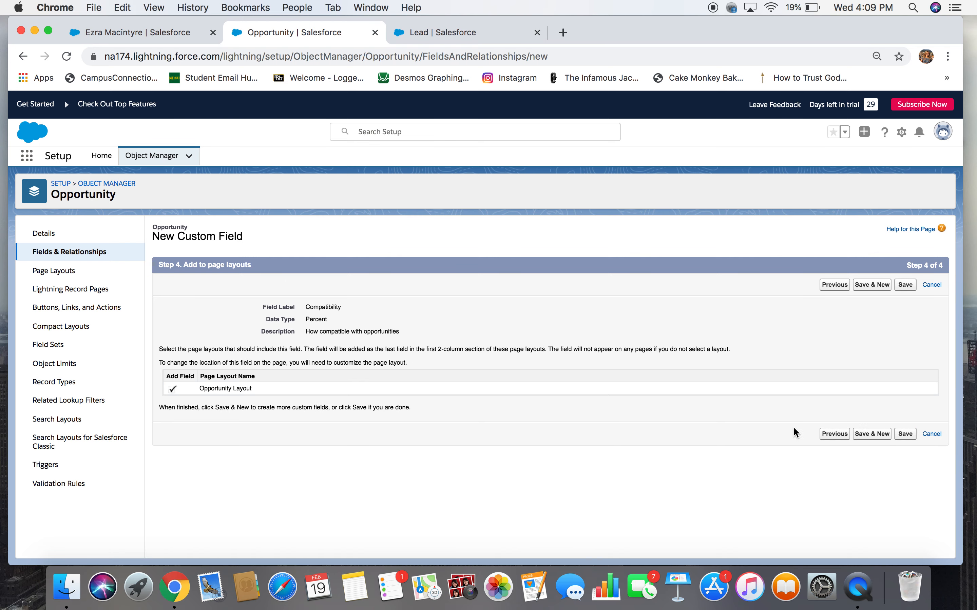
pyautogui.click(911, 438)
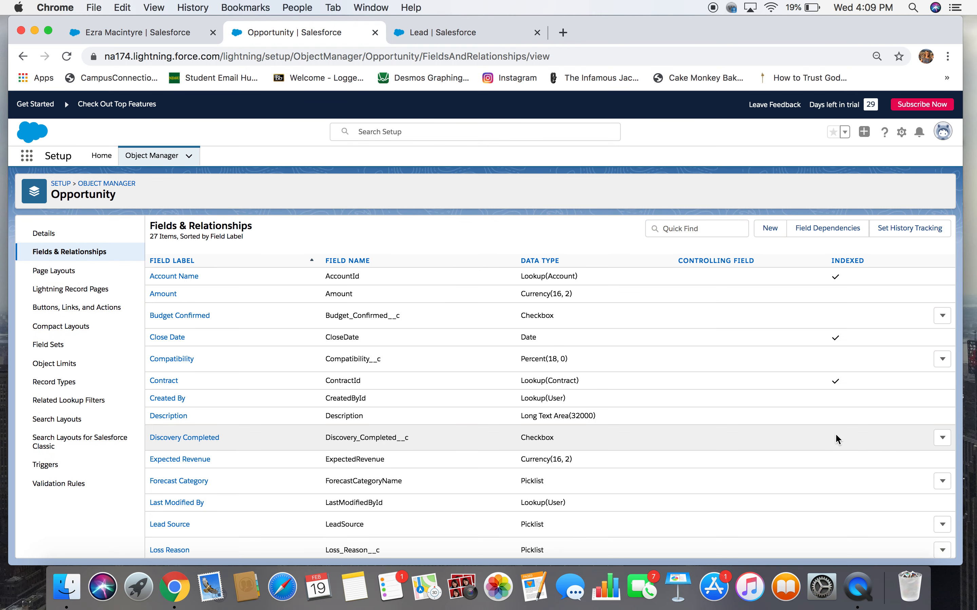
# Step: Return to the Sales app and open the Chickens R 'us opportunity record
pyautogui.click(140, 29)
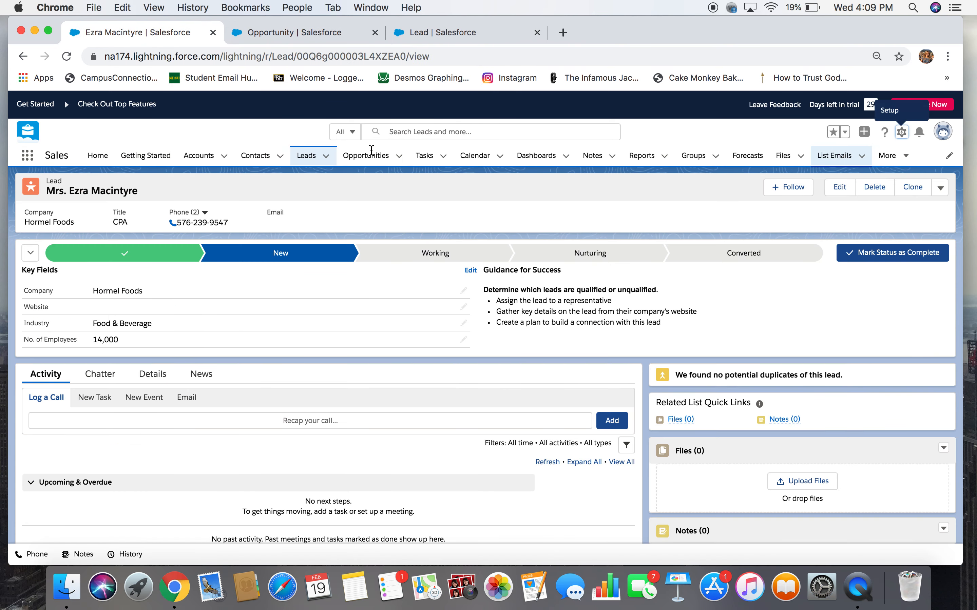
pyautogui.click(368, 155)
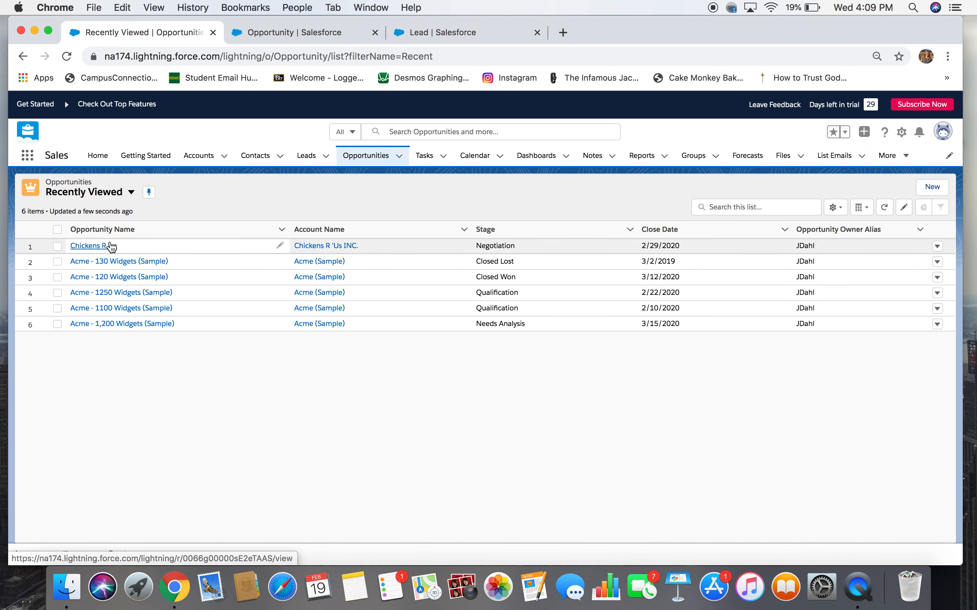
pyautogui.click(110, 245)
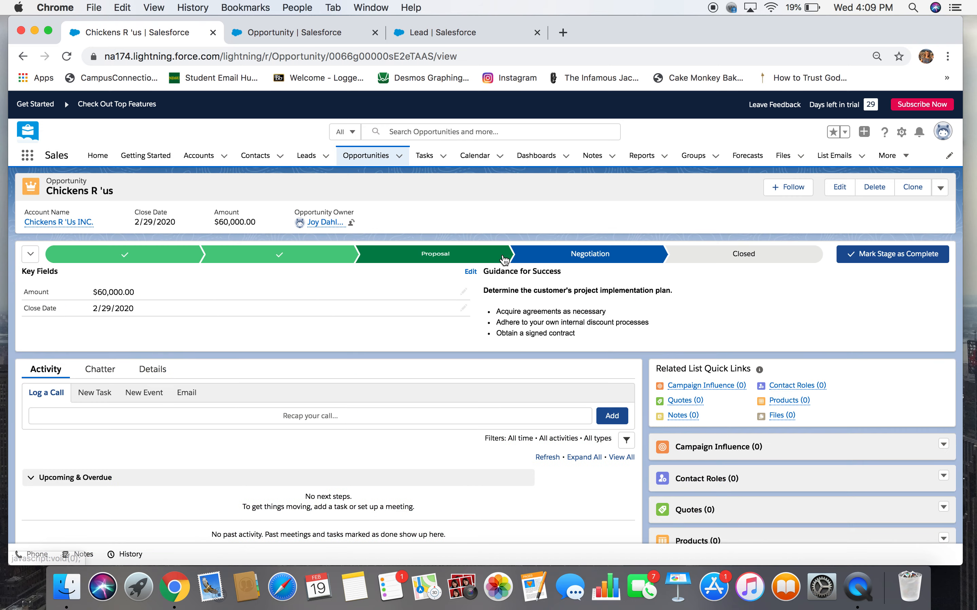
# Step: Edit the Chickens R 'us opportunity, set Compatibility to 79% and save the record
pyautogui.click(839, 187)
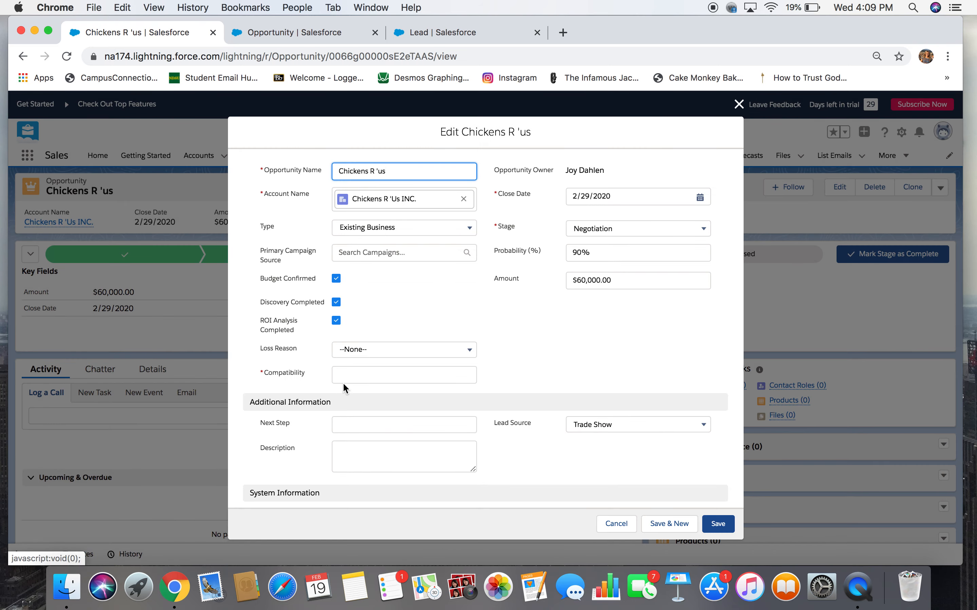
pyautogui.click(348, 379)
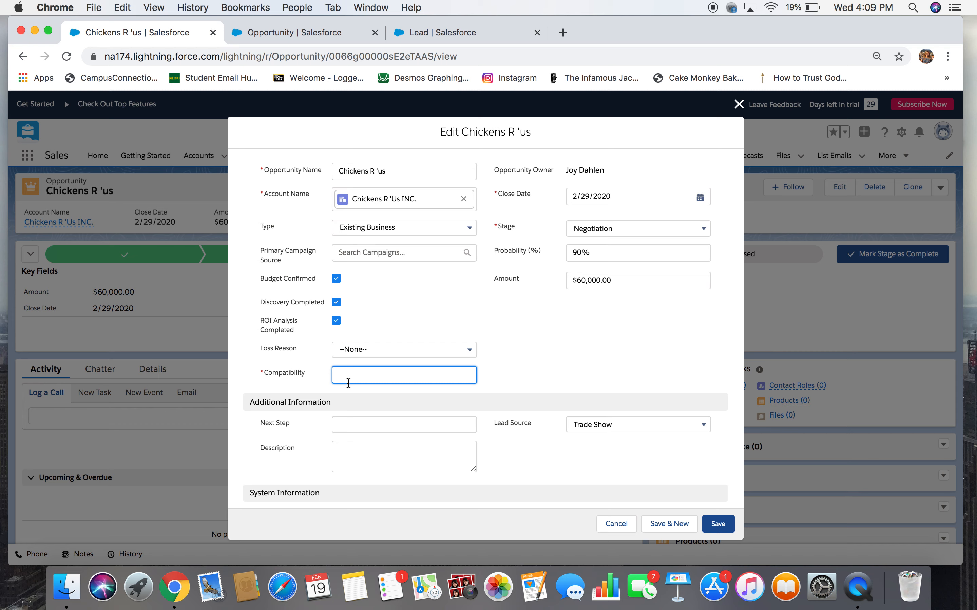
pyautogui.write('79')
pyautogui.click(526, 367)
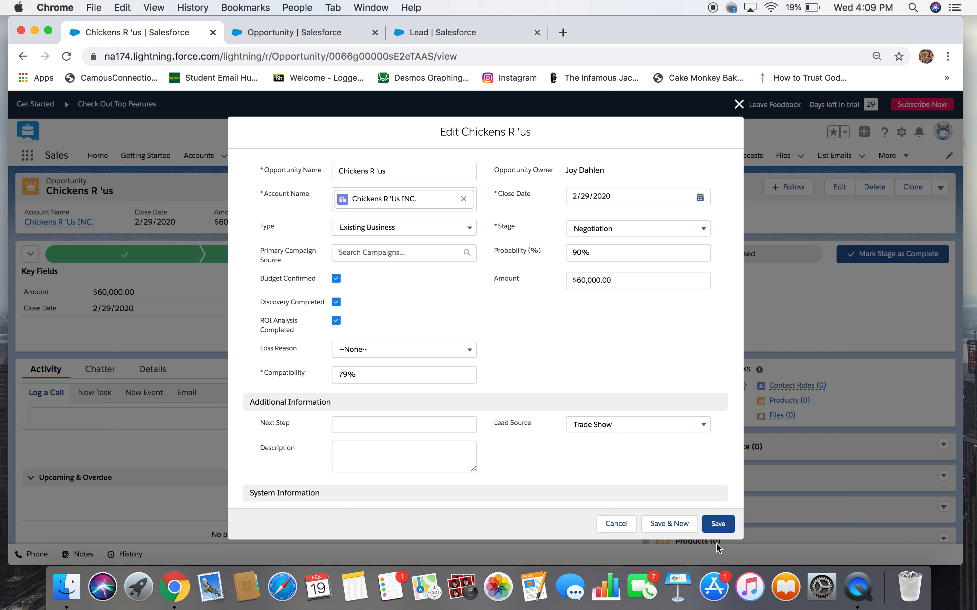
pyautogui.click(718, 525)
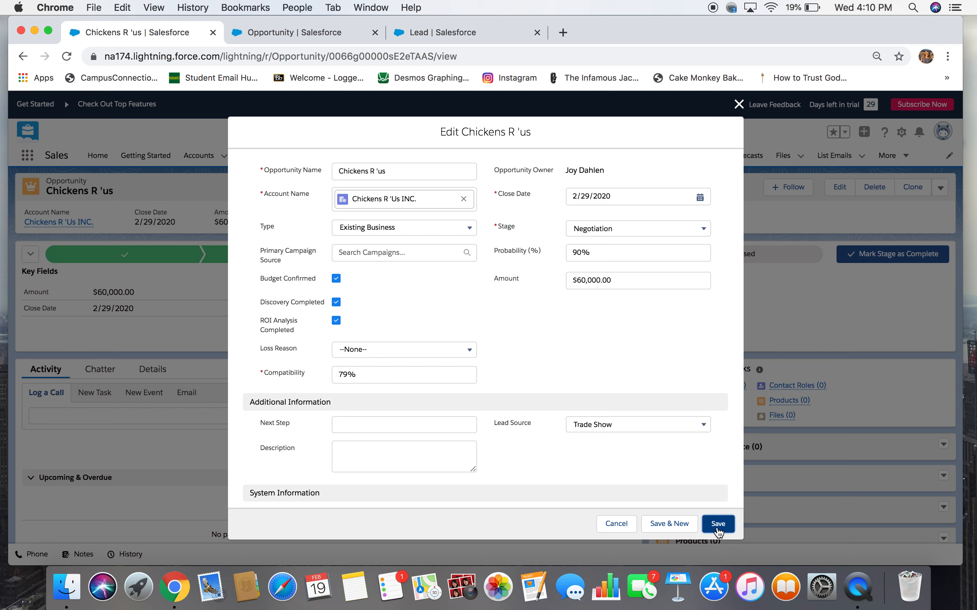